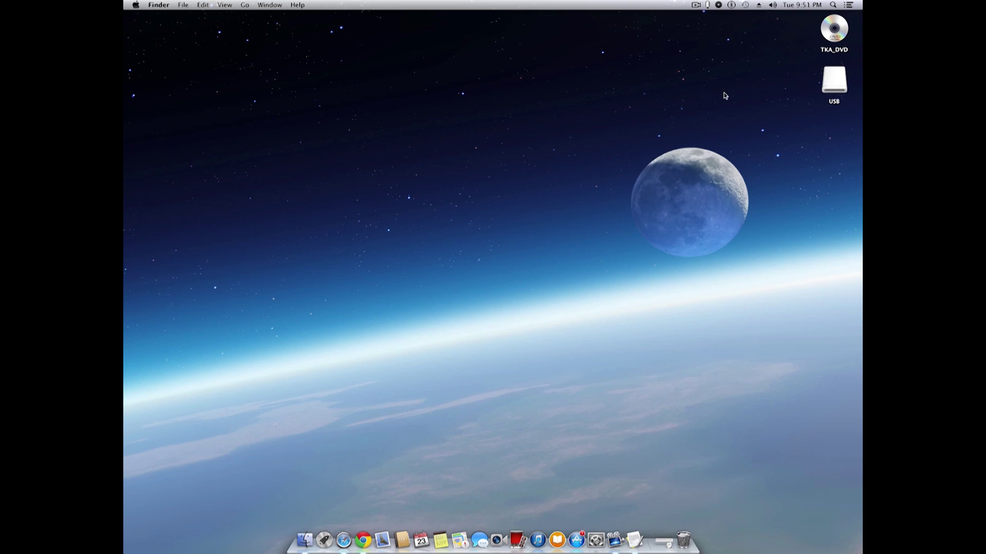
Launch Disk Utility from Utilities and select the 1 GB SanDisk USB drive.
key("super+shift+u")
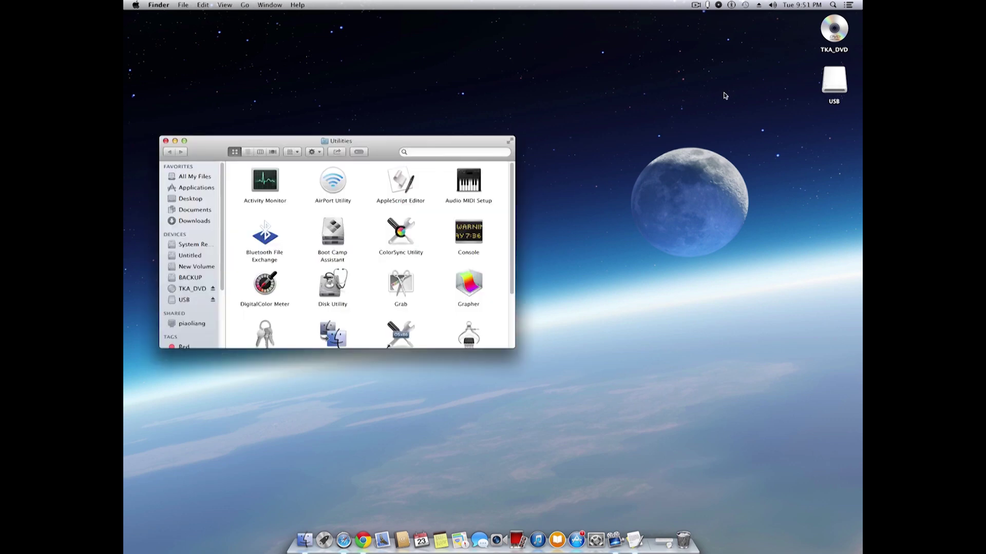
double_click(334, 294)
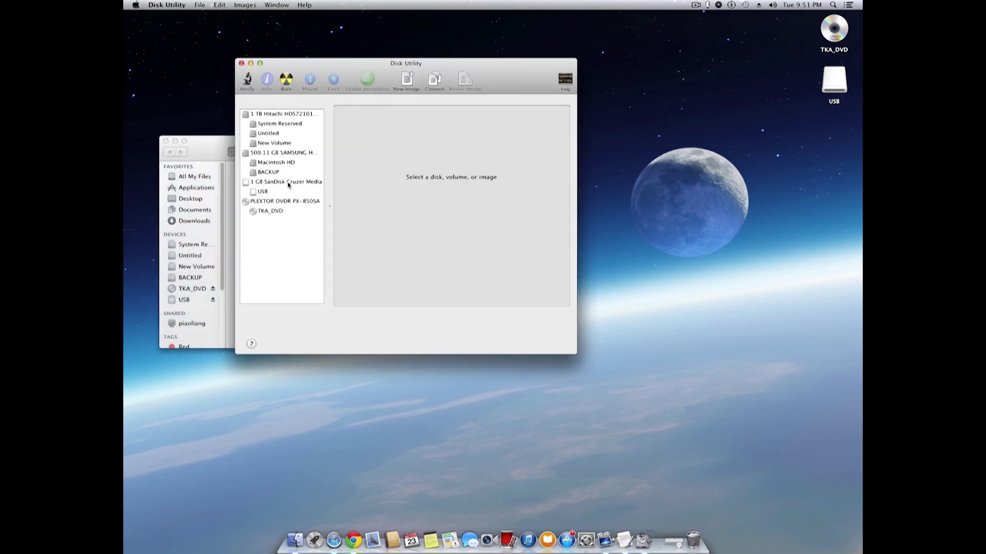
left_click(287, 183)
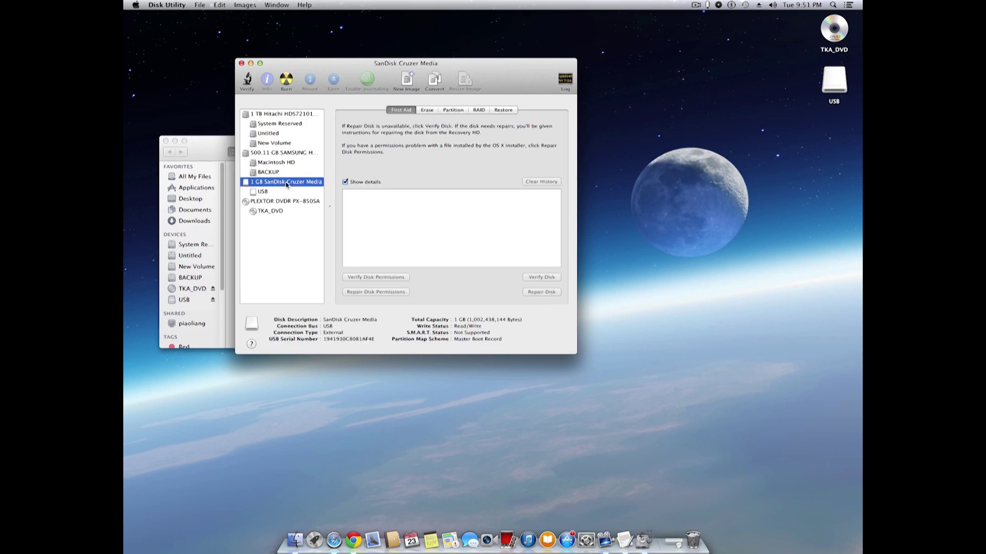
Partition the drive as one Mac OS Extended (Journaled) partition named 'My DVD on USB'.
left_click(454, 112)
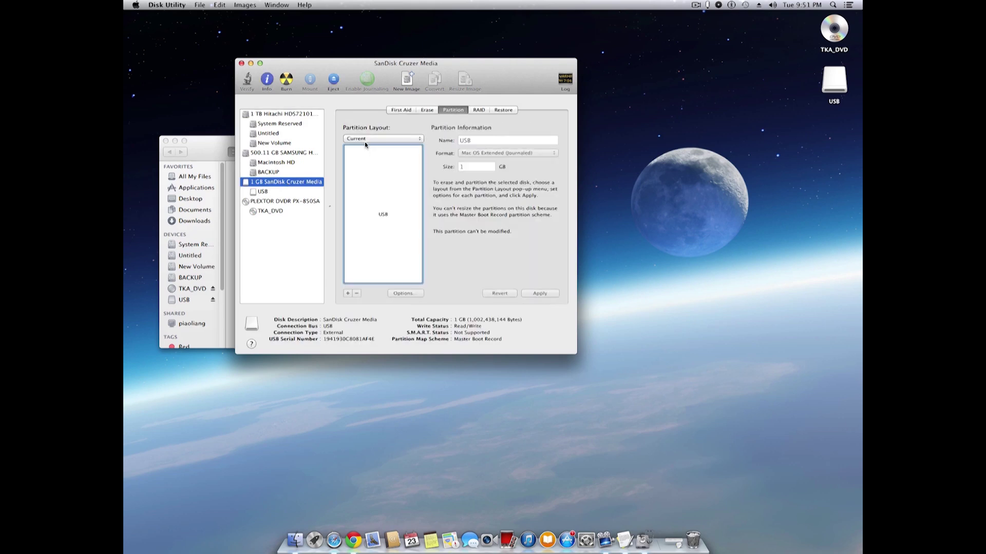
left_click(367, 139)
left_click(367, 147)
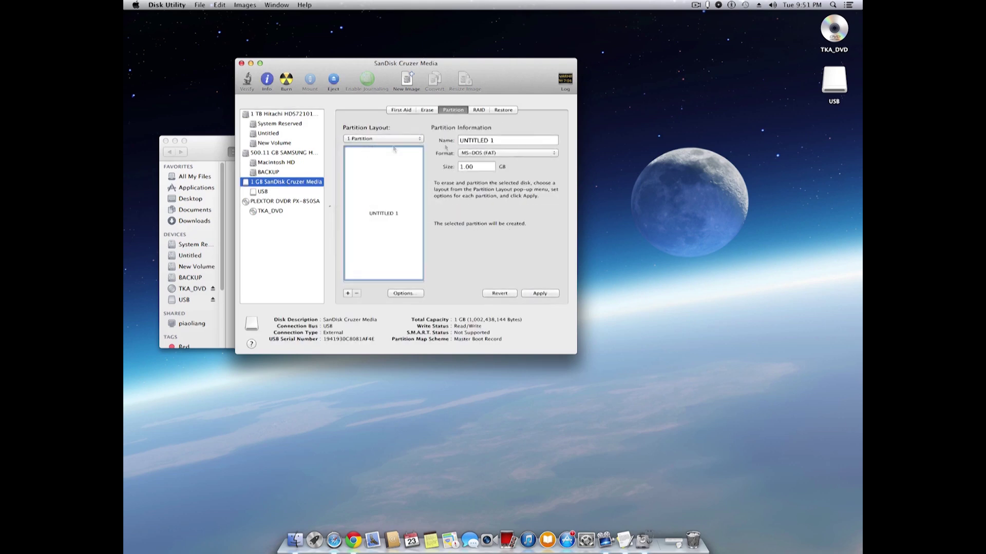
left_click(502, 155)
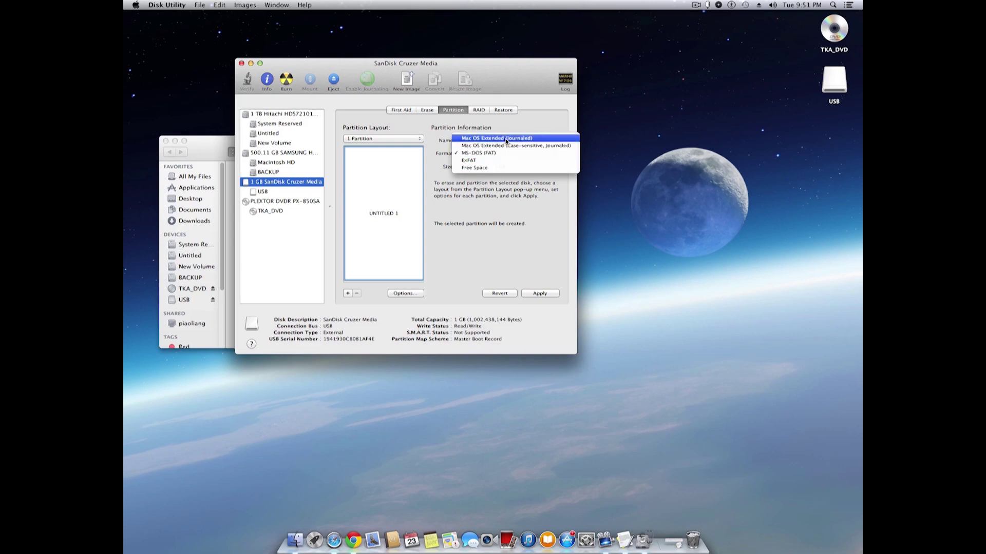
left_click(506, 139)
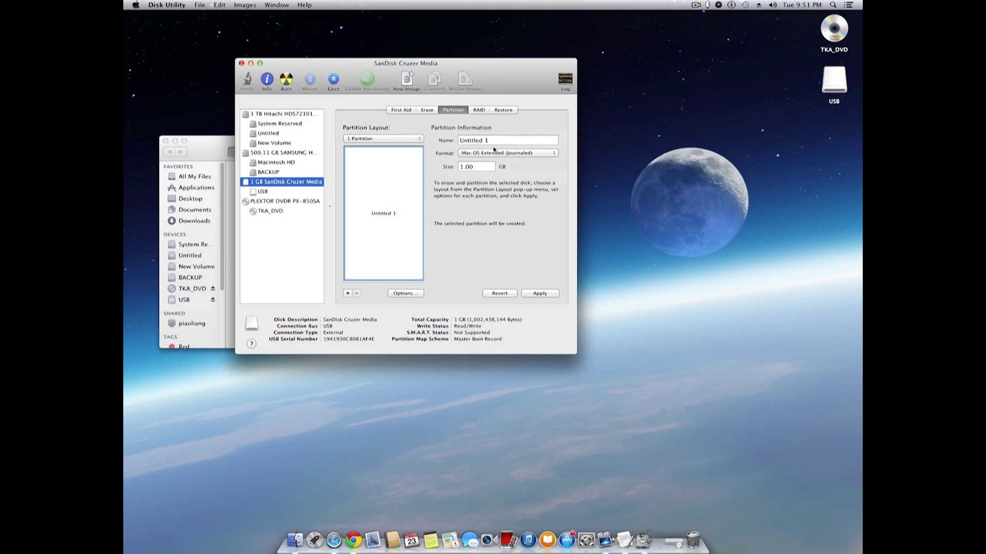
key("Tab")
type("My D")
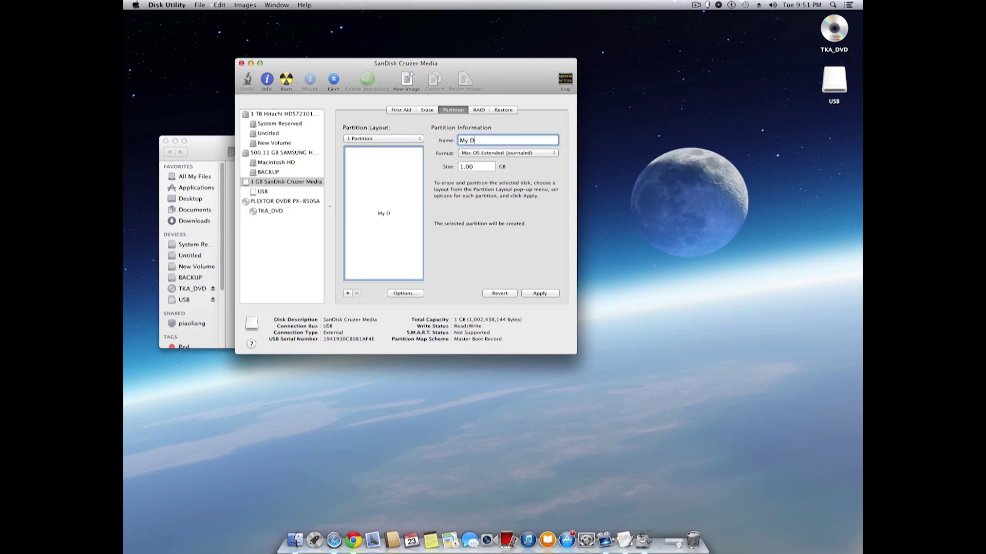
type("VD on USB")
left_click(543, 294)
left_click(478, 190)
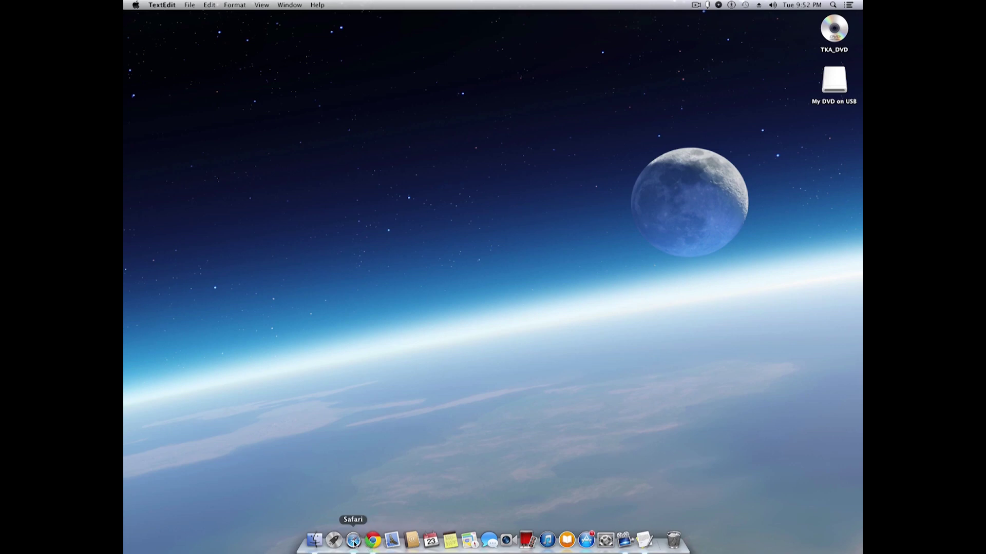
left_click(354, 540)
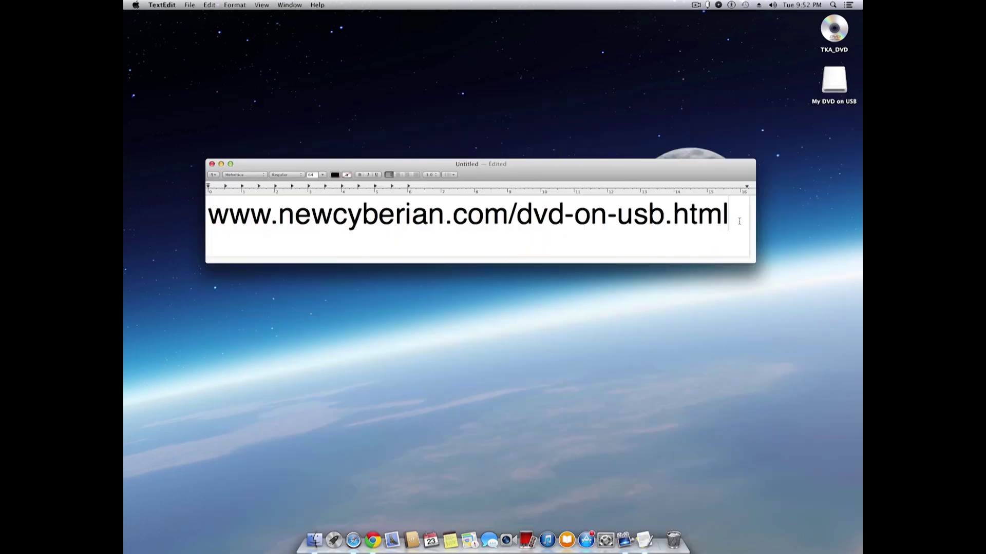
left_click_drag(739, 221, 369, 192)
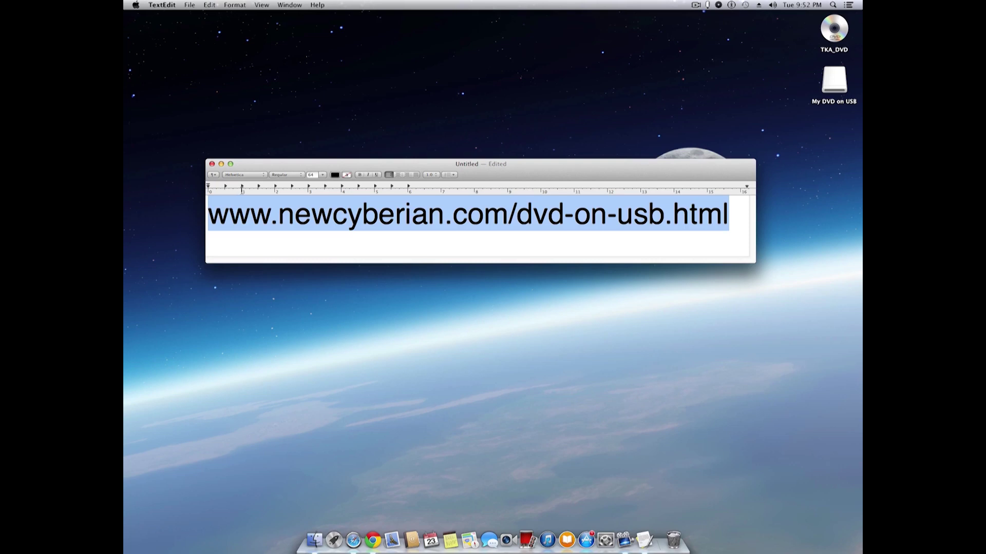
key("super+c")
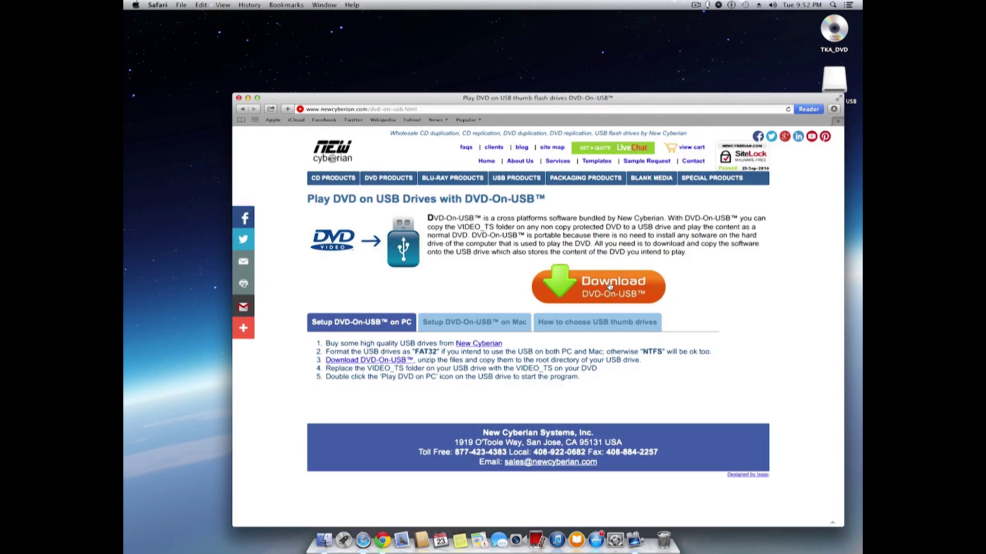
Start downloading DVD-On-USB.zip using the page's orange Download DVD-On-USB button.
left_click(609, 286)
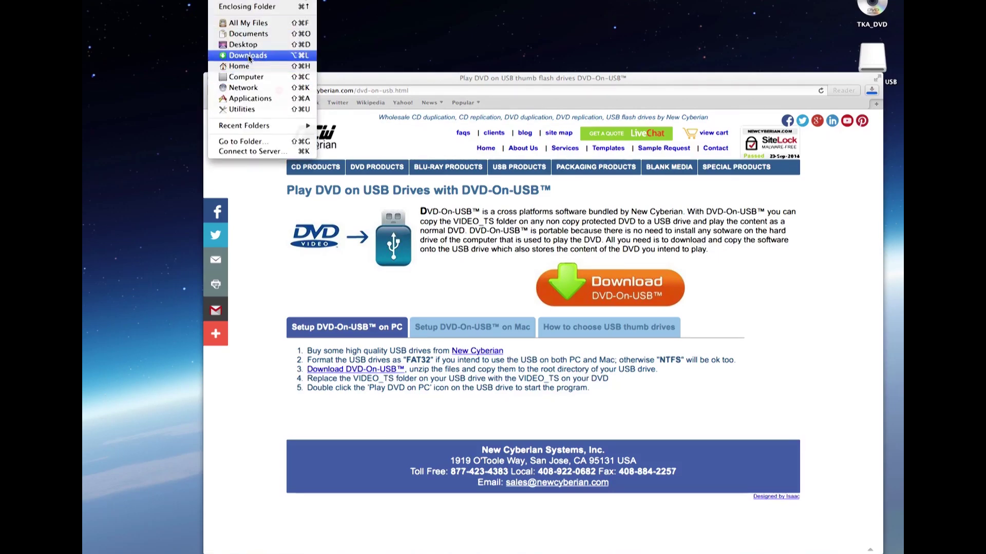
Open the downloaded DVD-On-USB folder and the My DVD on USB drive side by side.
left_click(249, 55)
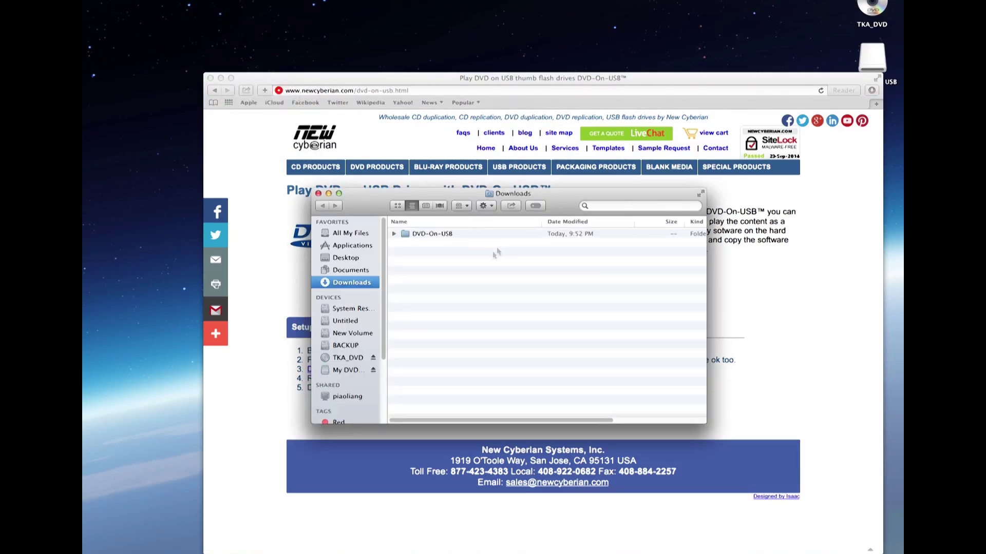
double_click(441, 235)
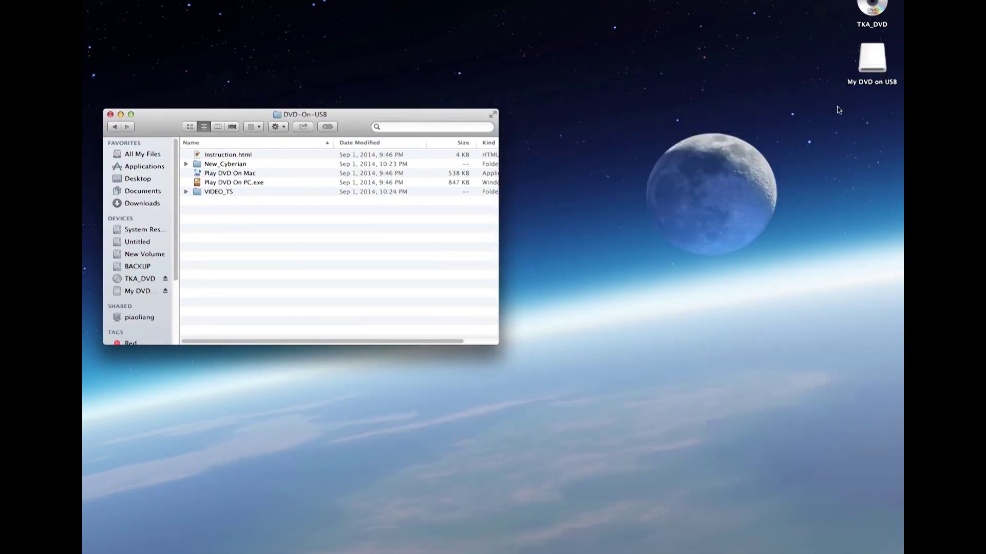
double_click(871, 58)
left_click_drag(357, 113, 805, 115)
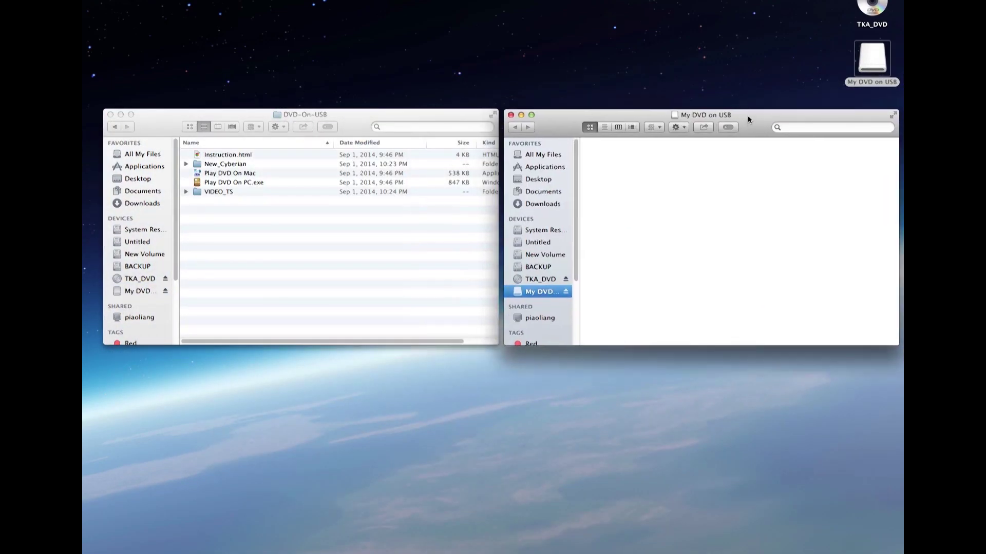
Copy all five DVD-On-USB items onto the drive and show the drive in list view.
left_click(243, 226)
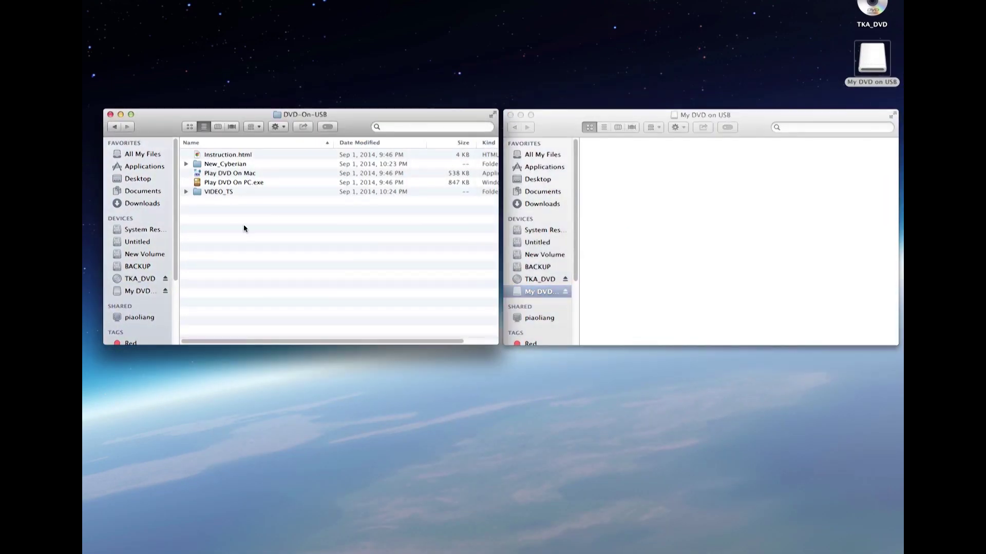
key("Down")
key("super+a")
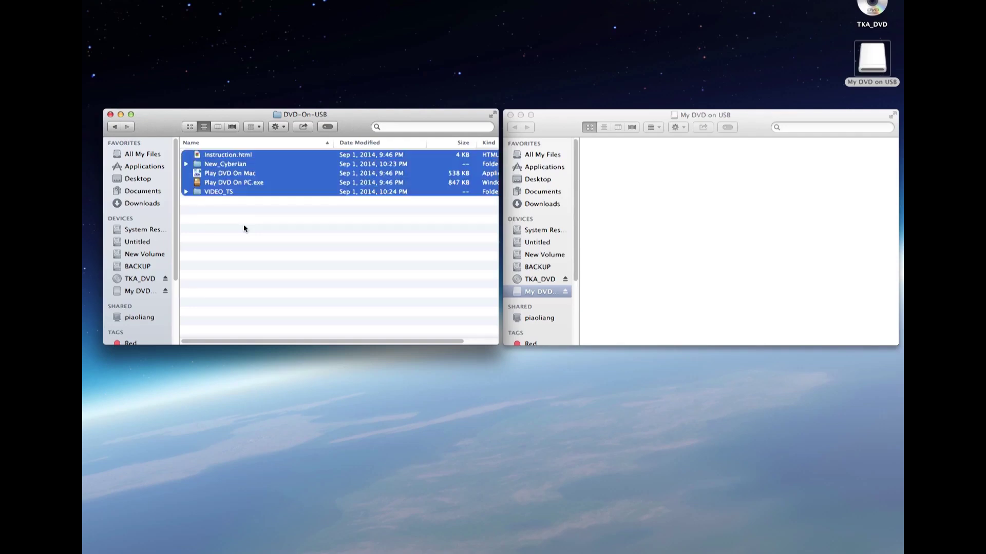
left_click_drag(227, 176, 683, 270)
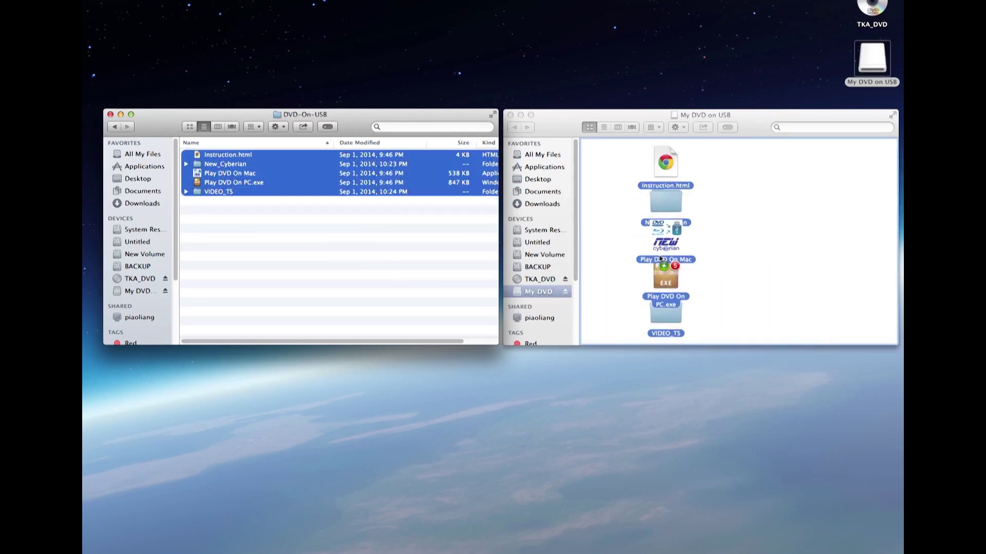
key("super+2")
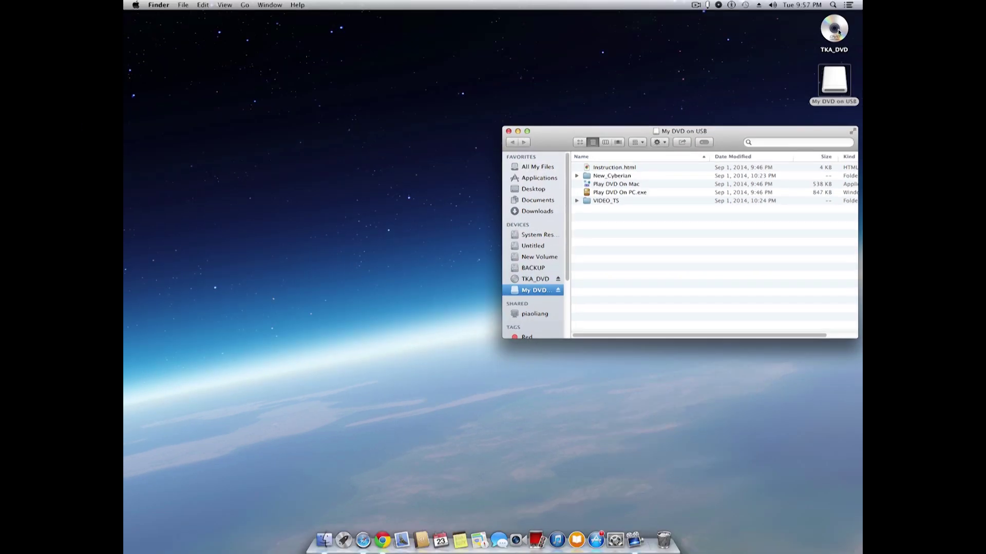
Open the TKA_DVD disc and the drive's VIDEO_TS folder to compare their files.
double_click(832, 30)
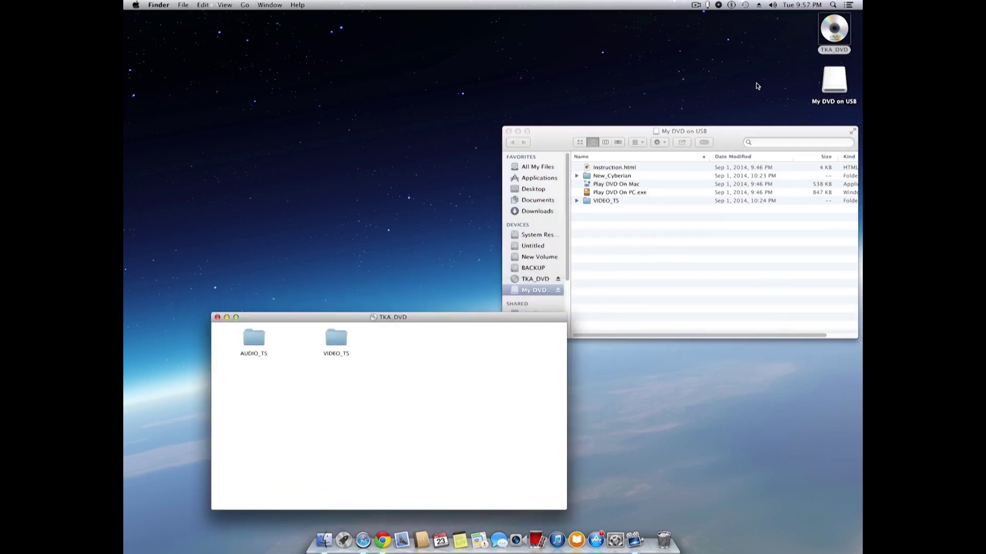
left_click_drag(484, 319, 407, 136)
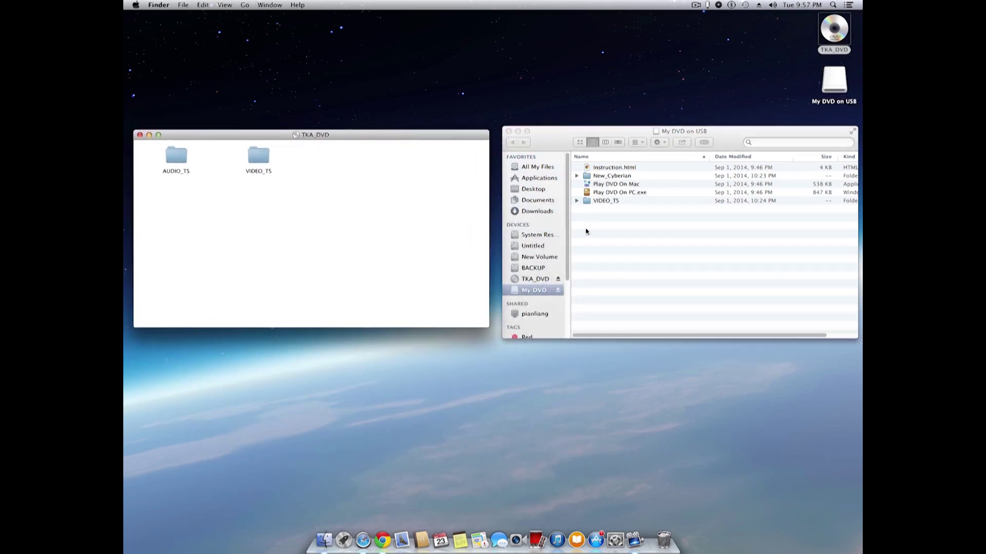
double_click(602, 203)
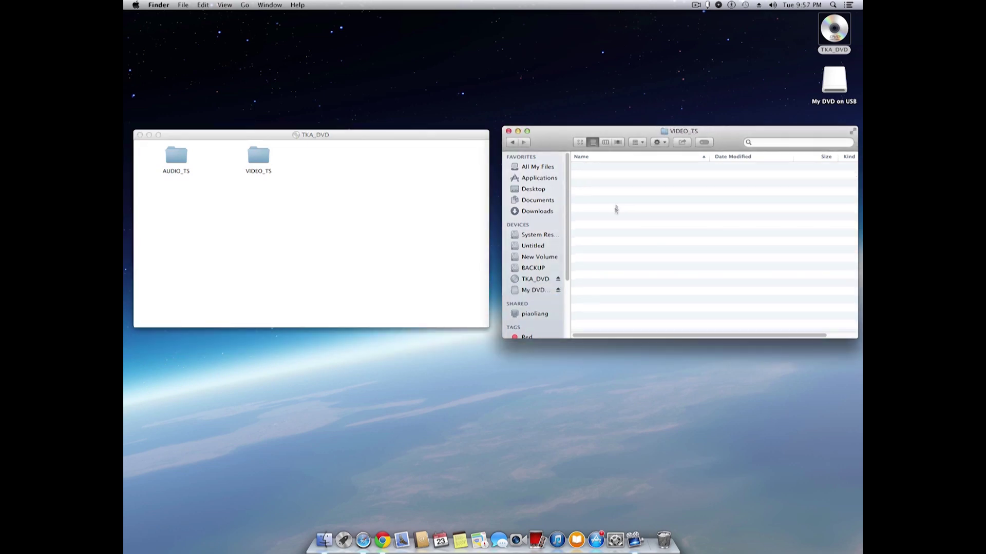
double_click(256, 161)
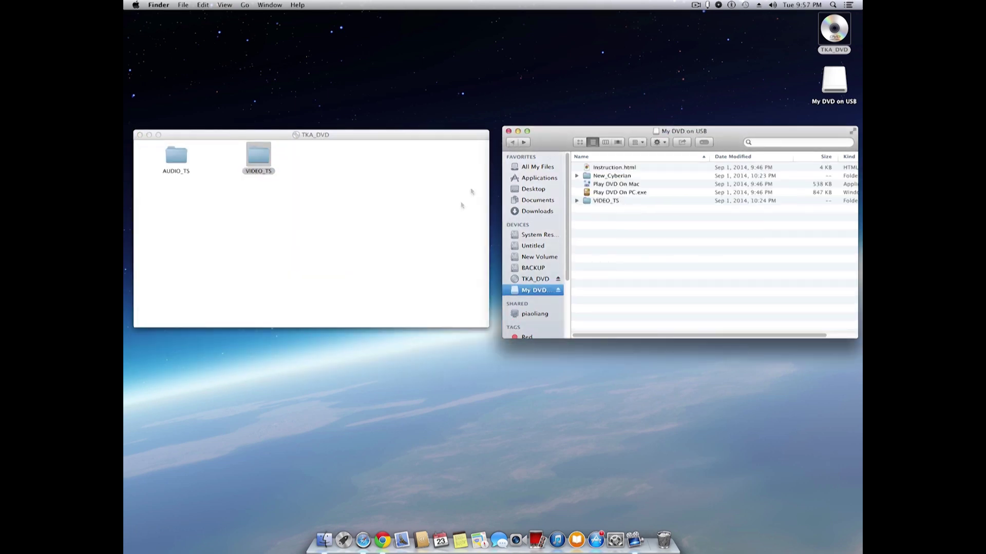
Copy the DVD's VIDEO_TS onto the drive, replacing the older one, and open it.
left_click_drag(247, 163, 626, 259)
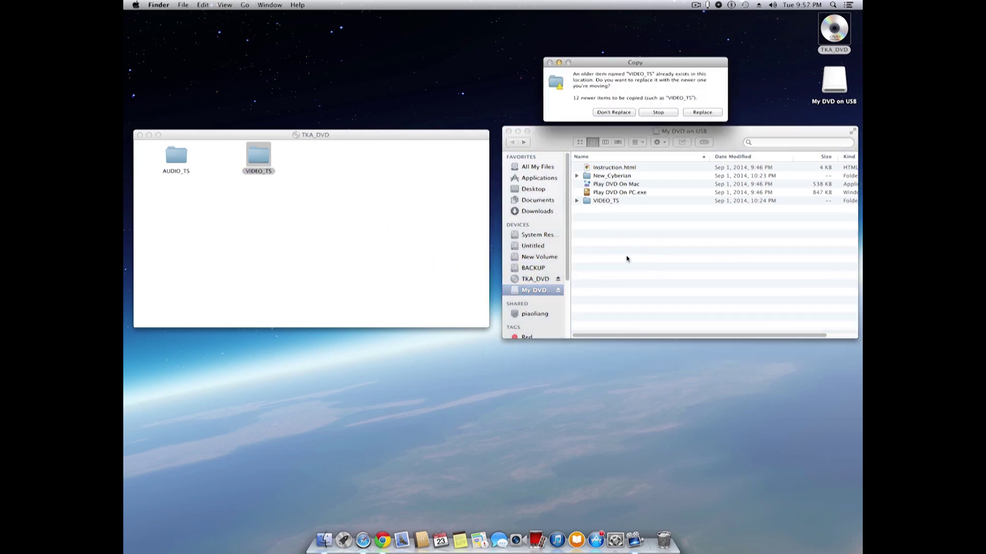
left_click(702, 112)
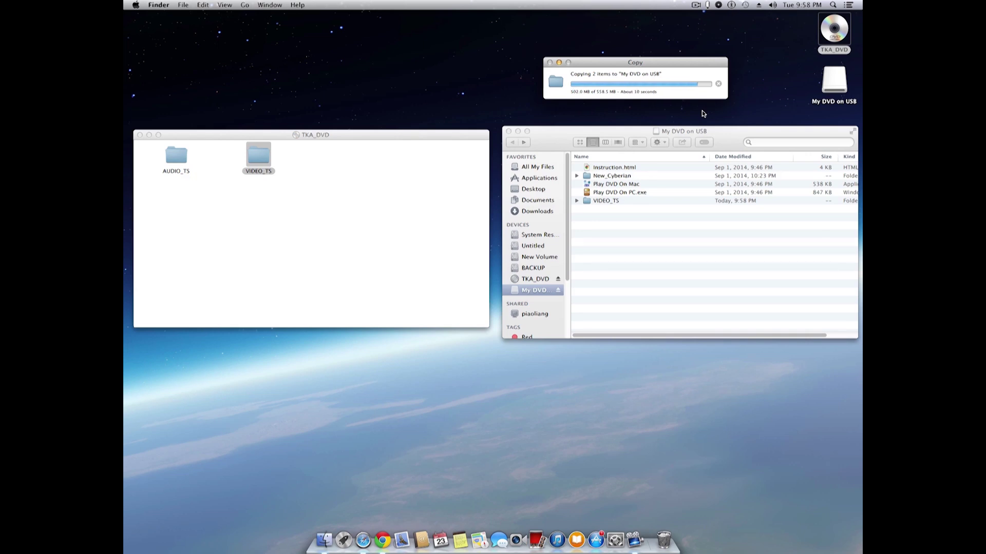
double_click(606, 201)
Eject the TKA_DVD disc.
left_click(139, 135)
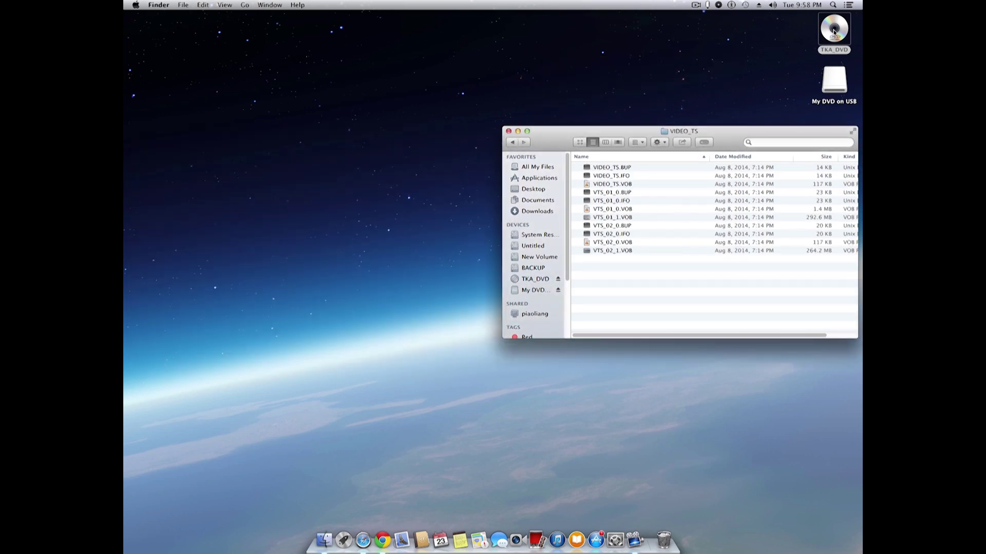
right_click(832, 31)
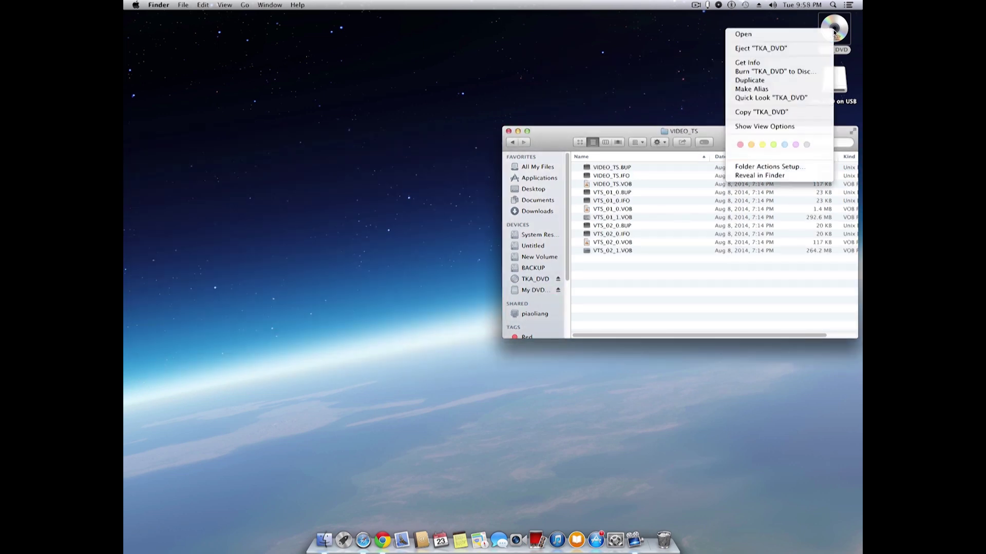
left_click(782, 50)
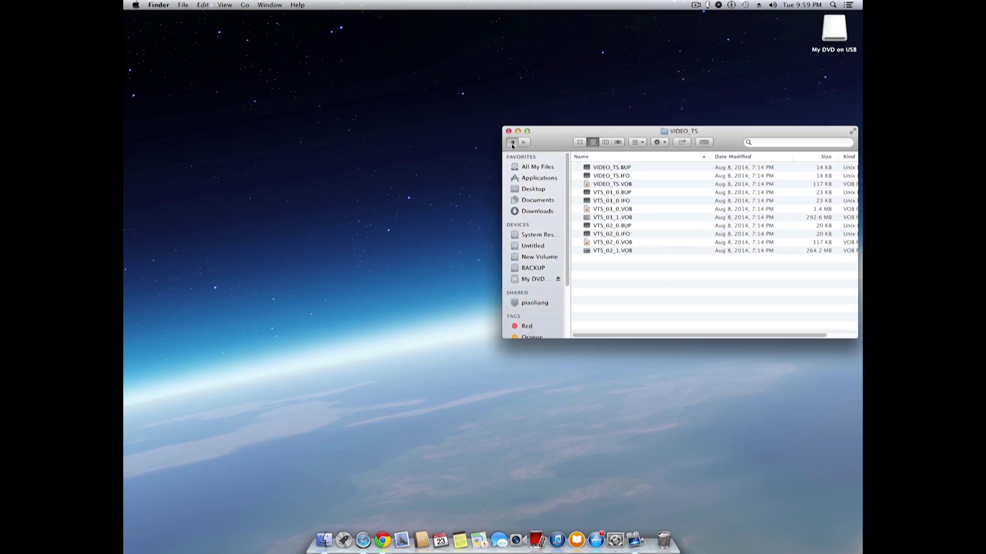
Move Play DVD On PC.exe from the USB drive to the Trash.
left_click(638, 193)
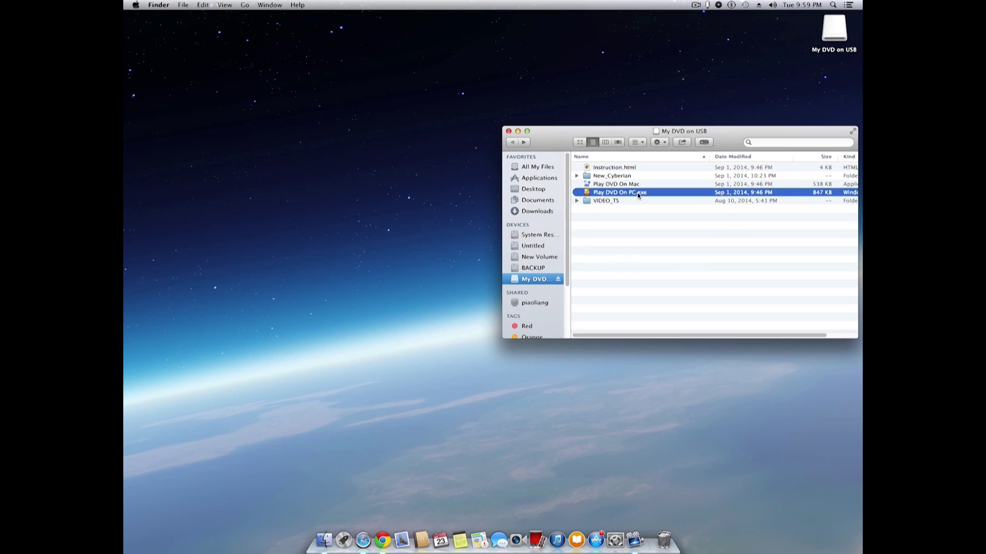
right_click(636, 192)
left_click(670, 219)
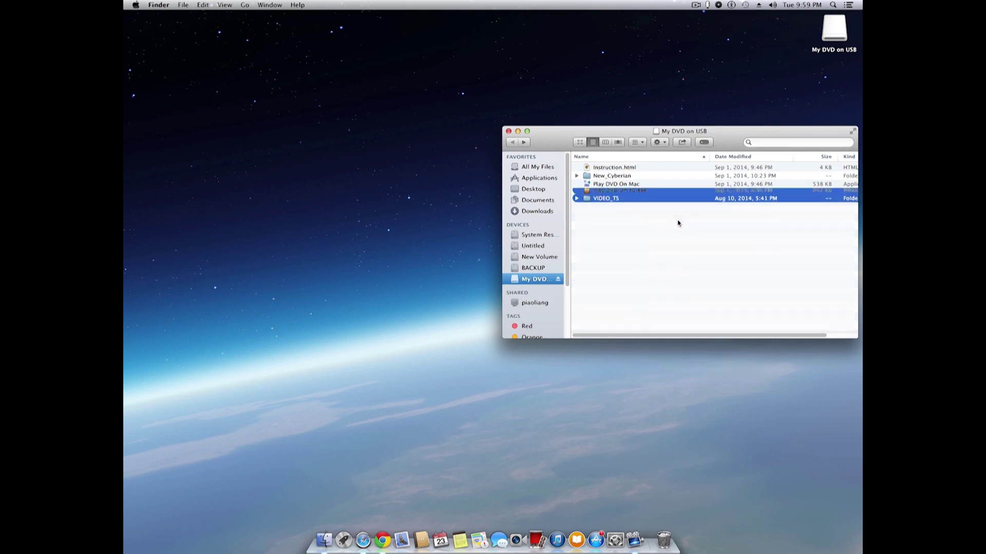
left_click(628, 213)
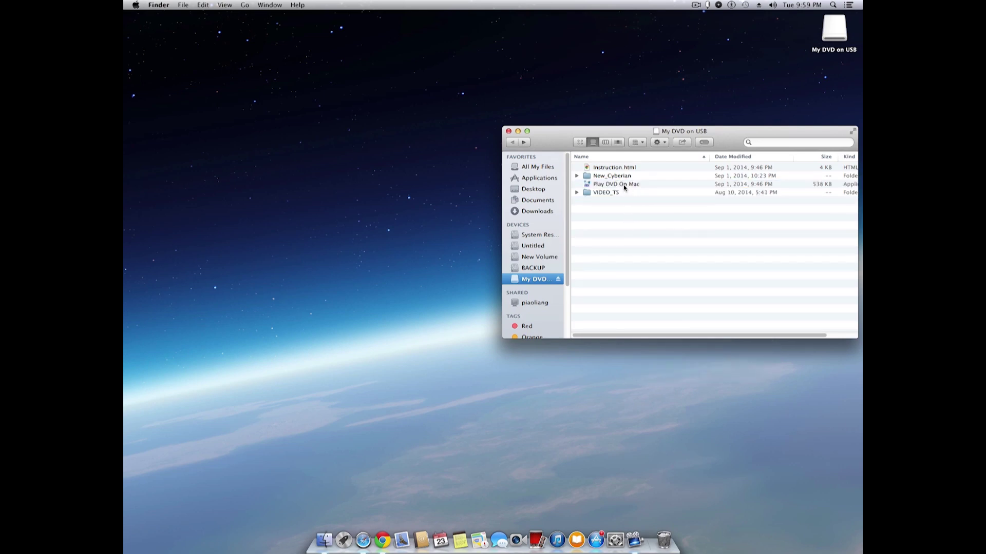
Try launching Play DVD On Mac and dismiss the unidentified developer warning.
double_click(624, 185)
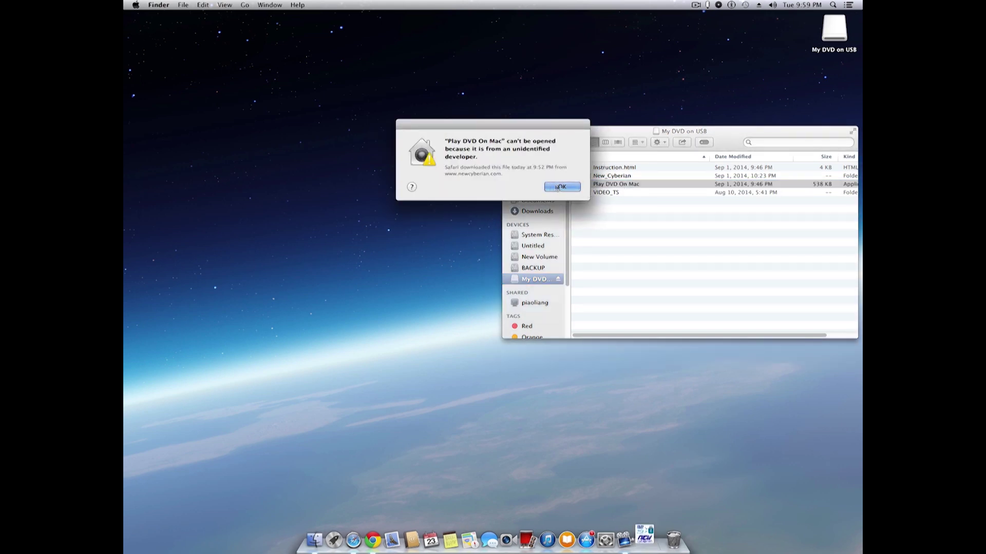
left_click(566, 189)
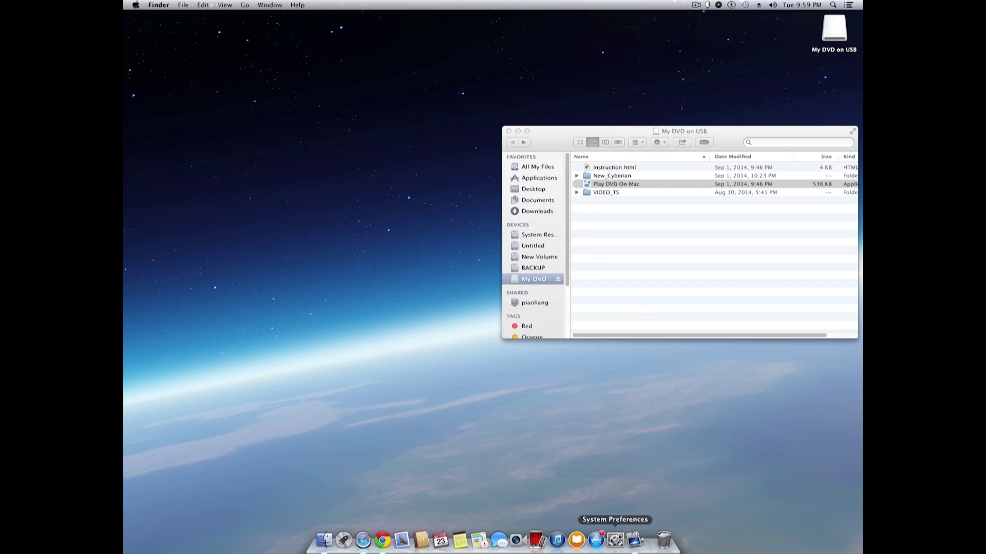
left_click(616, 540)
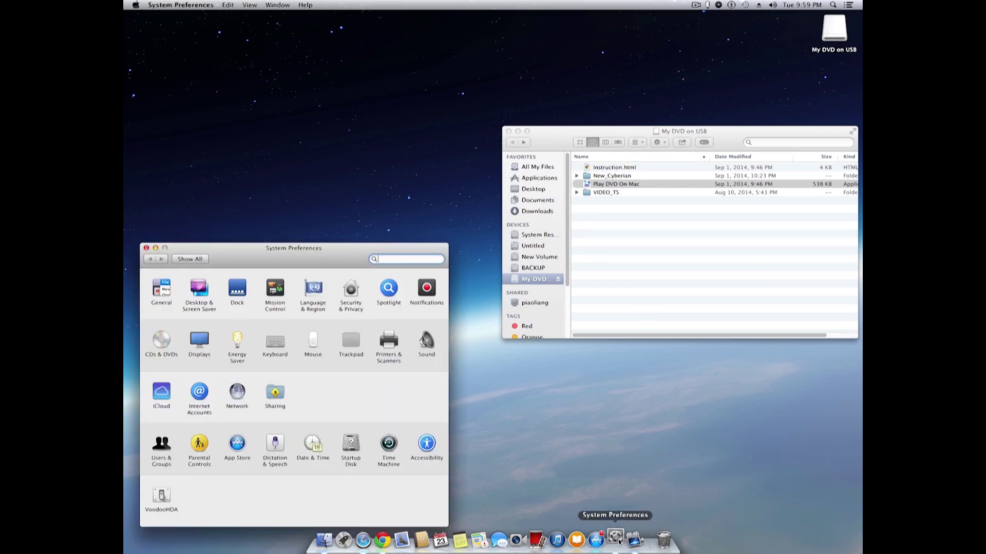
Unlock Security & Privacy with the account password, allow apps from Anywhere, relock and close.
left_click(354, 294)
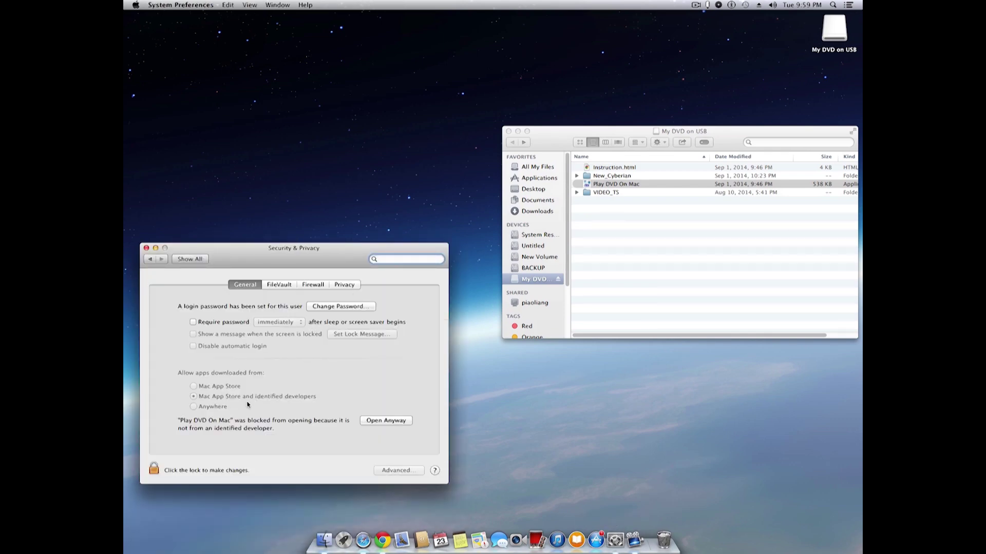
left_click(156, 469)
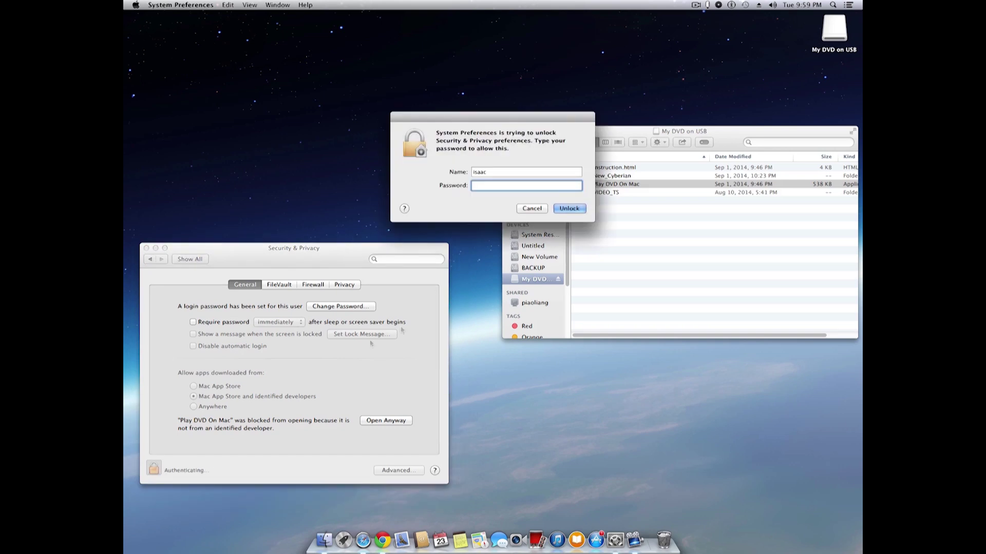
type("********")
key("Return")
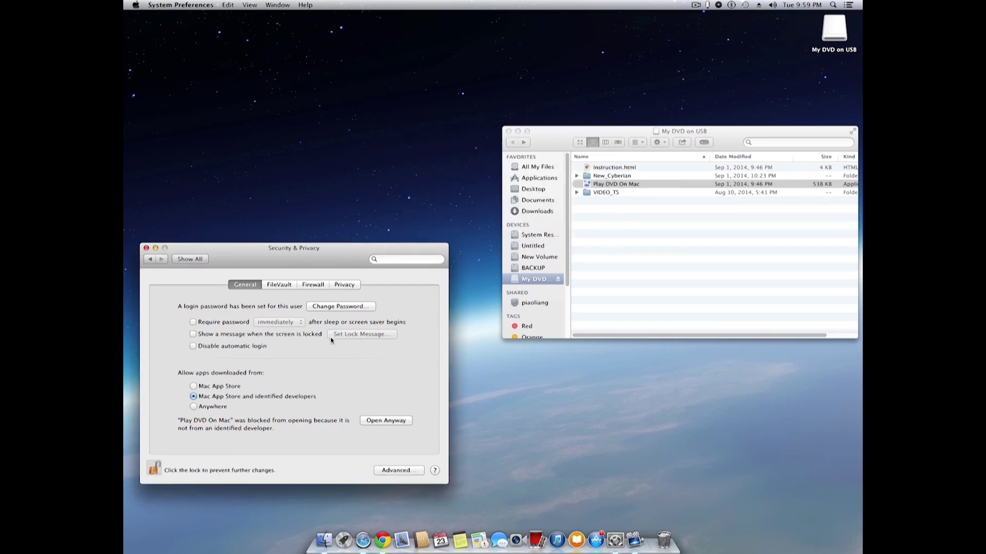
left_click(194, 407)
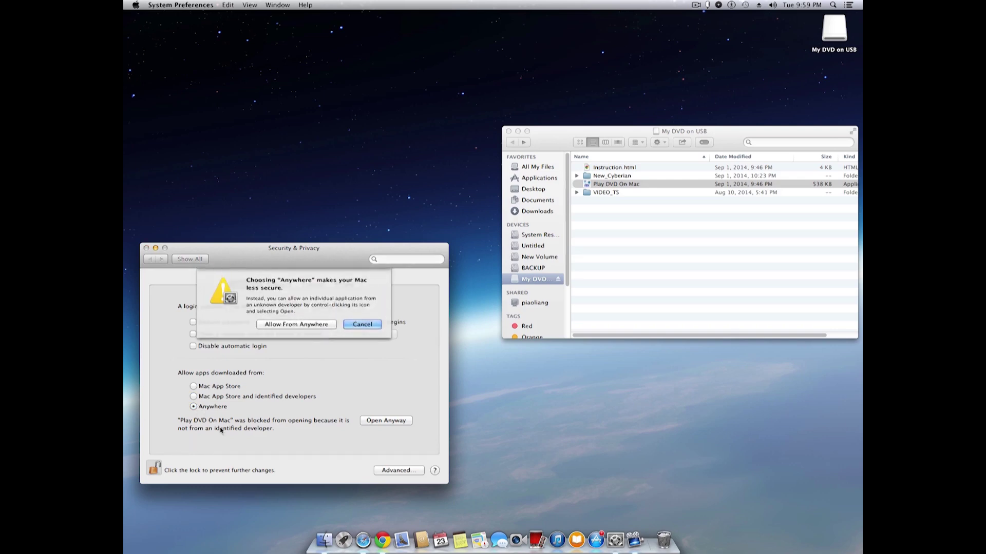
left_click(300, 326)
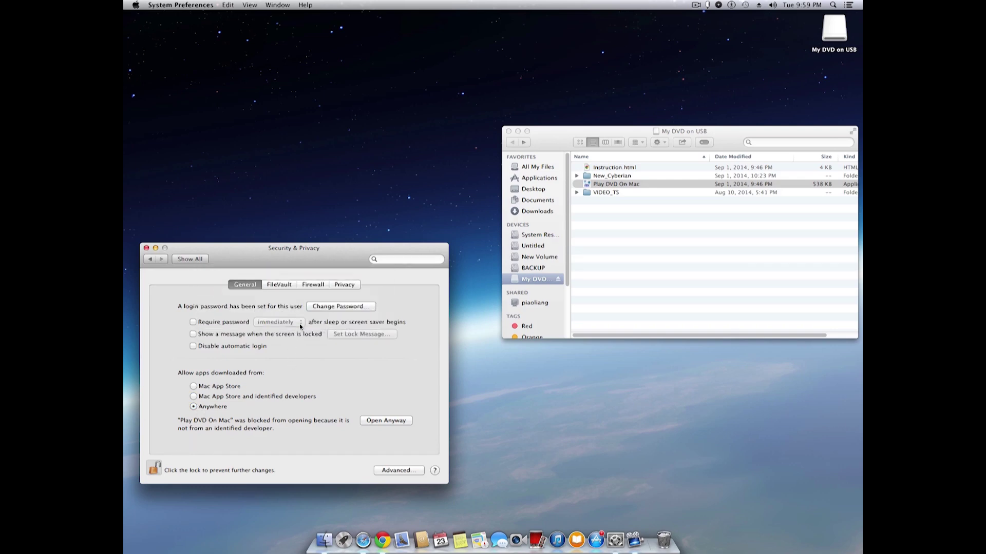
left_click(155, 469)
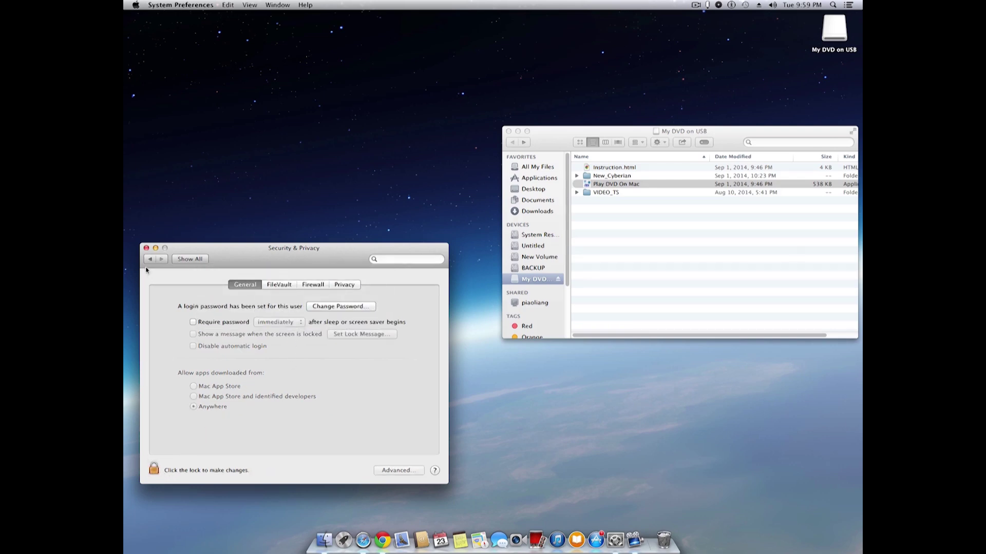
left_click(147, 249)
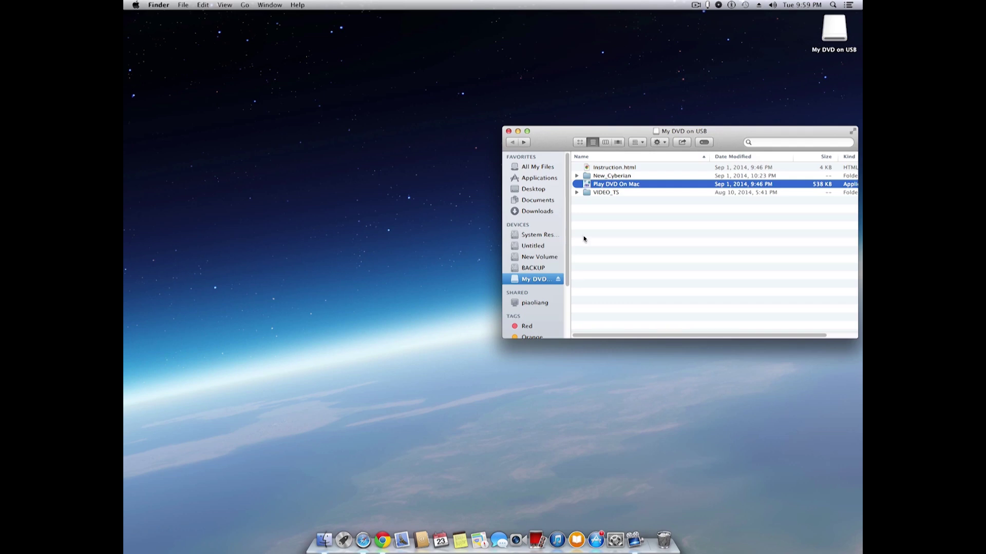
Relaunch Play DVD On Mac, confirm the download prompt, and bring VLC's VIDEO_TS video forward.
double_click(609, 183)
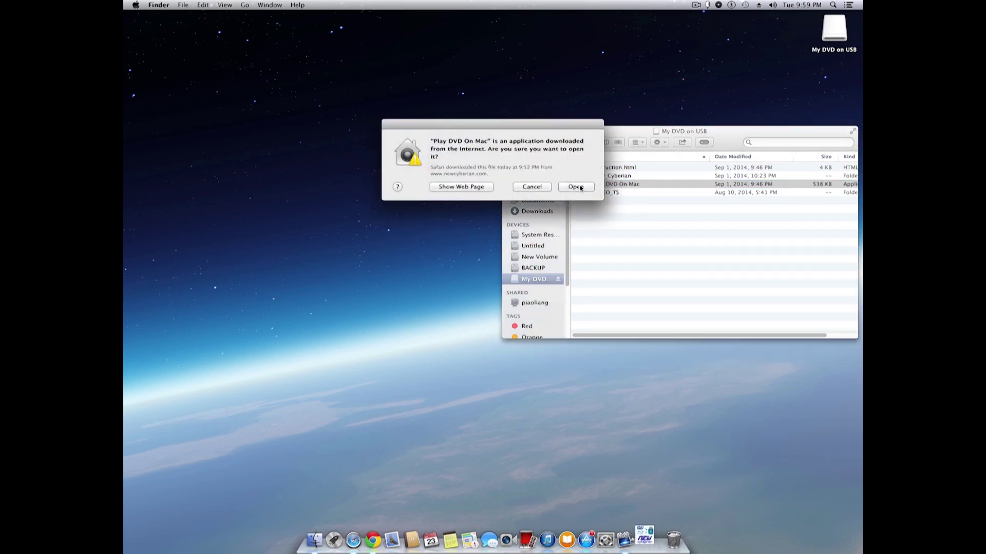
left_click(576, 187)
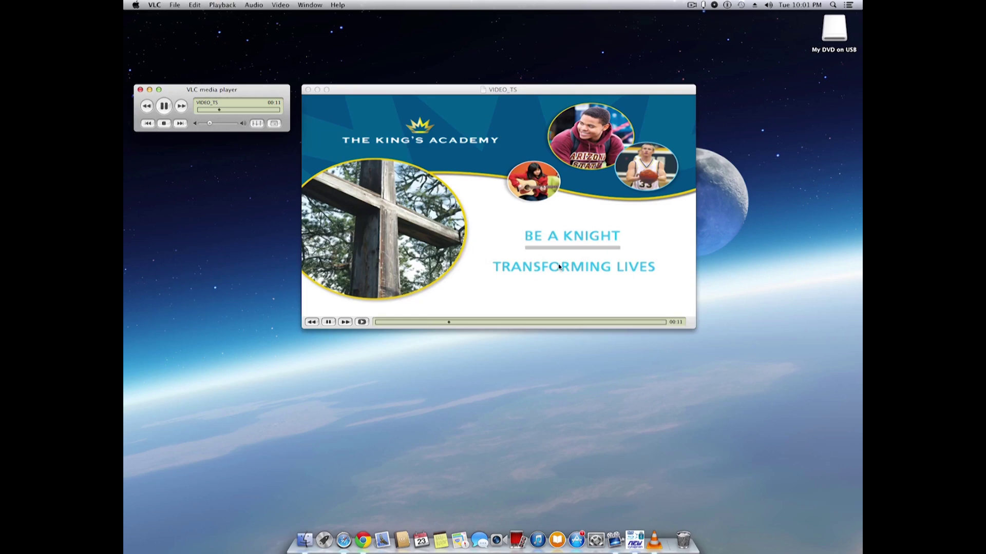
left_click(568, 243)
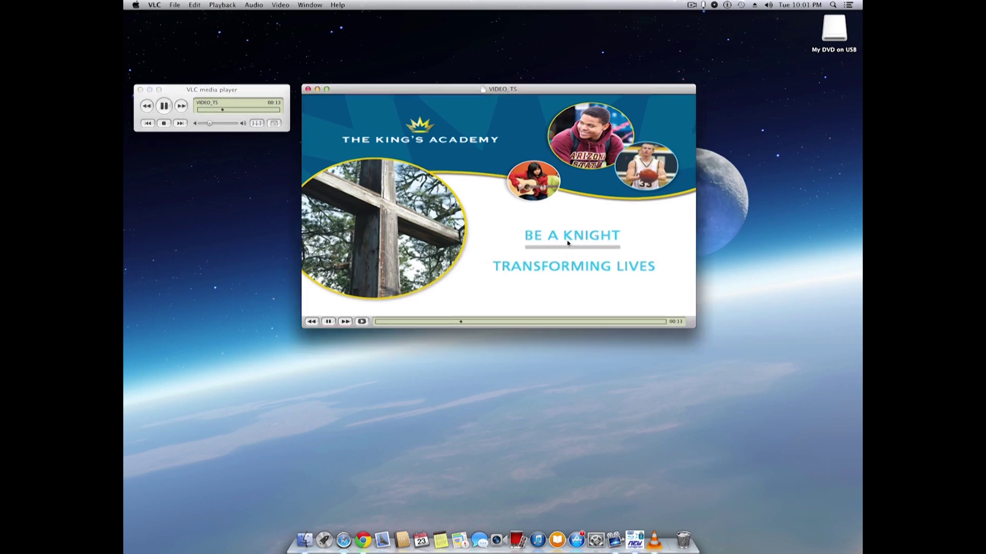